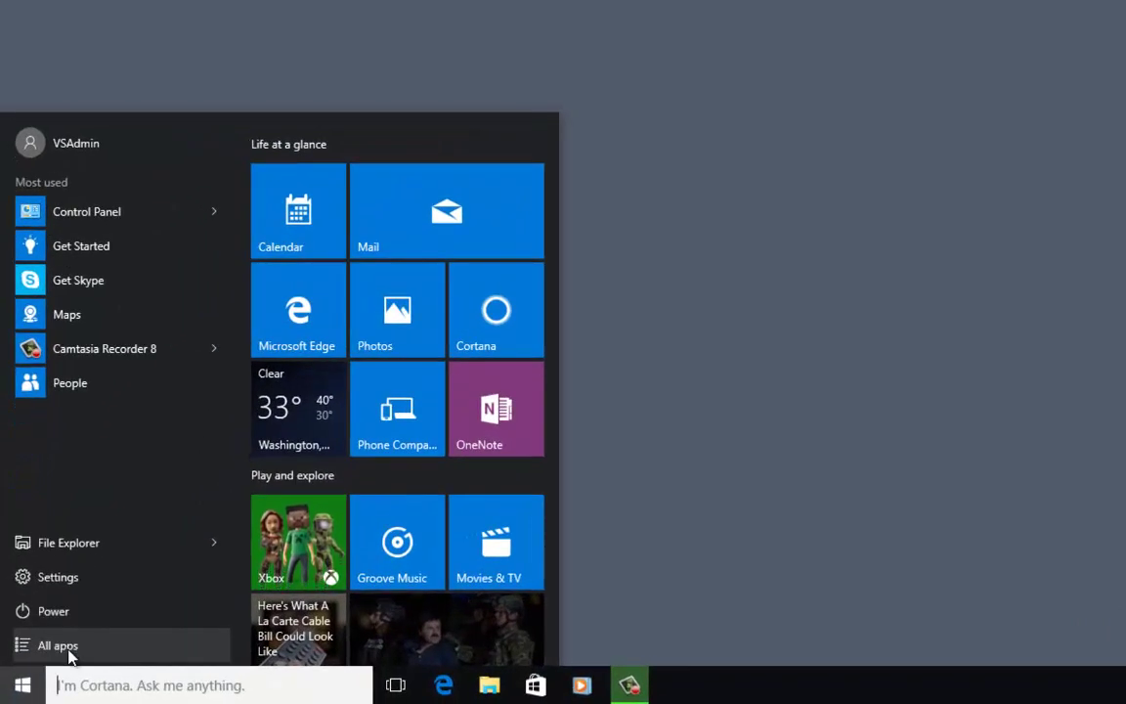
Open the Start Menu's All apps list and expand the Windows System folder to reveal Control Panel
{"action": "left_click", "coordinate": [68, 652]}
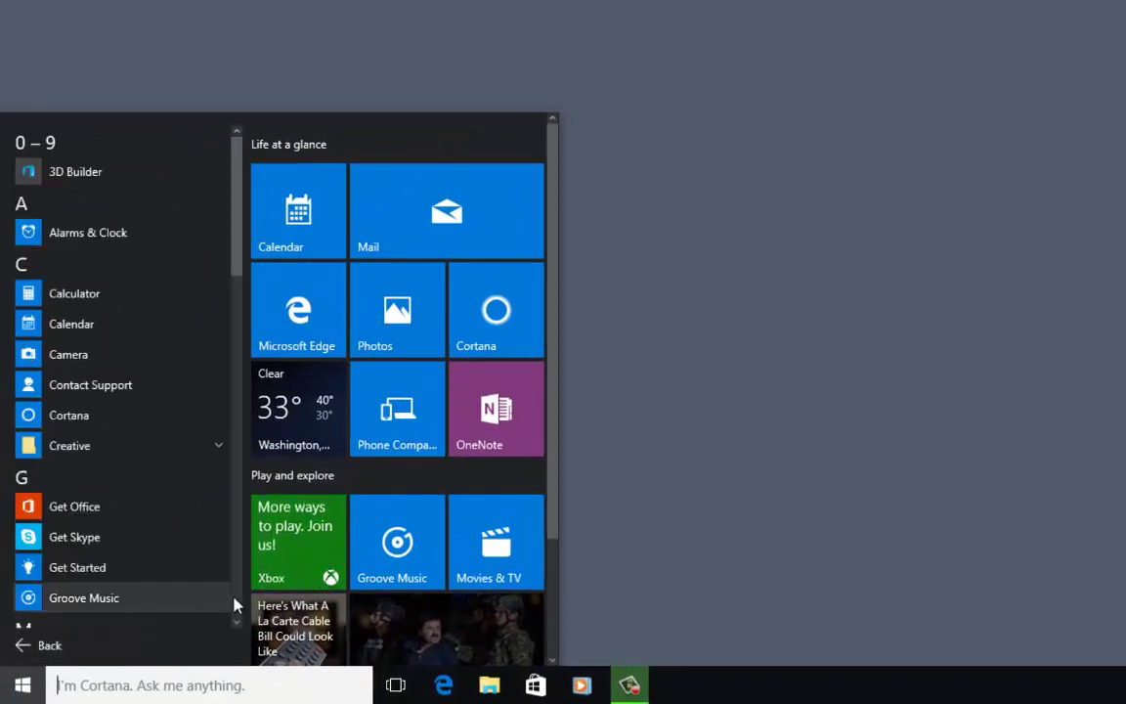
{"action": "scroll", "coordinate": [233, 606], "scroll_direction": "down", "scroll_amount": 5}
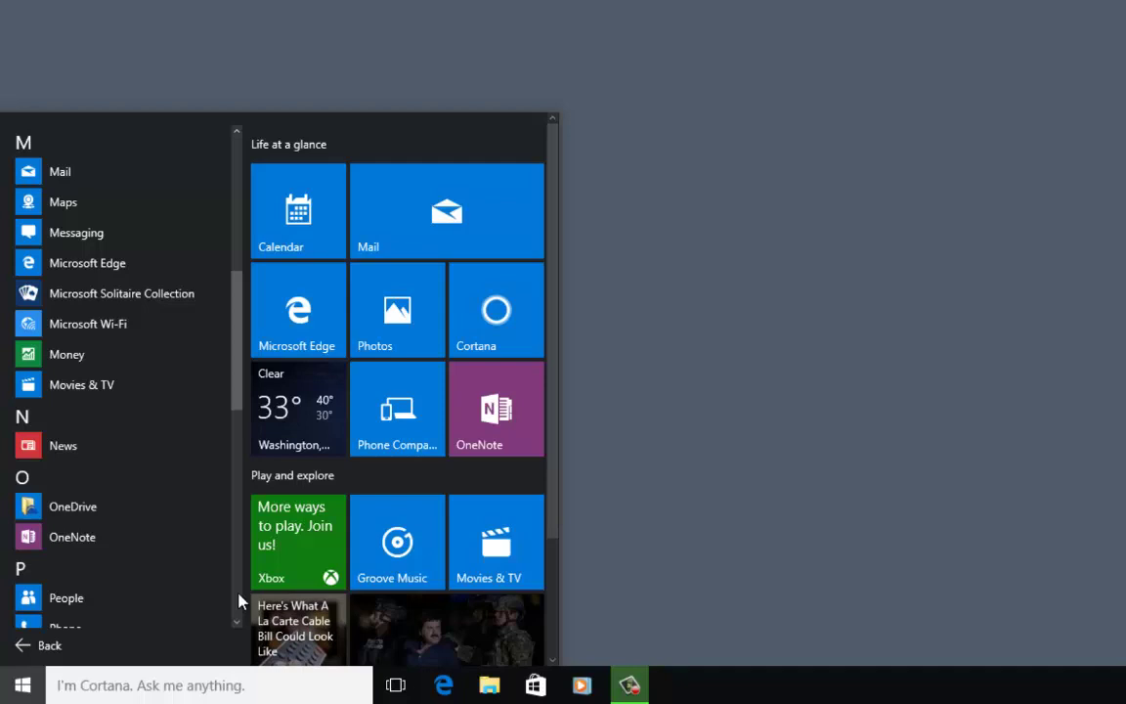
{"action": "scroll", "coordinate": [239, 602], "scroll_direction": "down", "scroll_amount": 5}
{"action": "scroll", "coordinate": [239, 601], "scroll_direction": "down", "scroll_amount": 5}
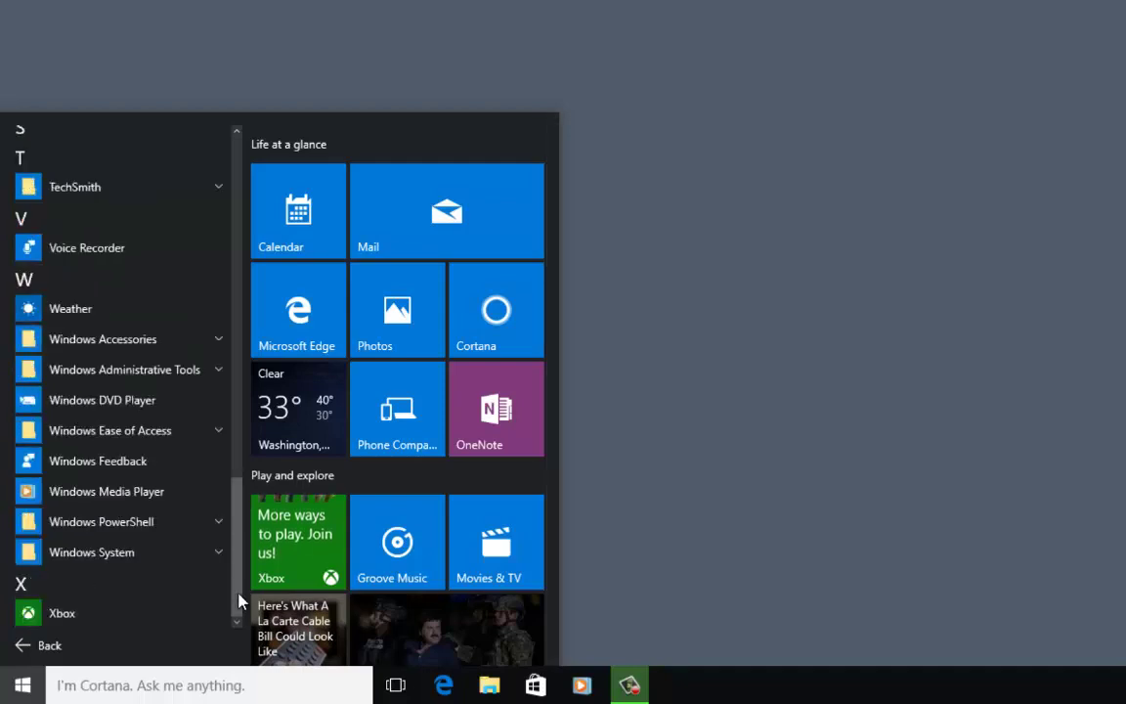
{"action": "left_click", "coordinate": [122, 553]}
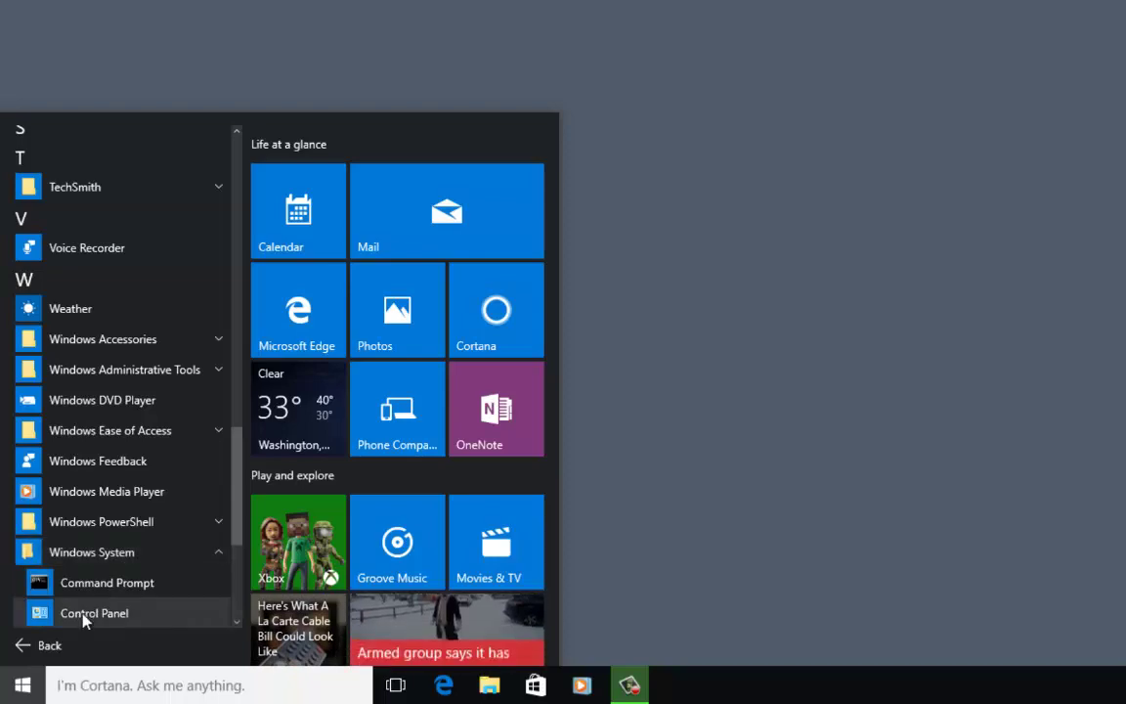
Launch Control Panel and switch View by to Small icons
{"action": "left_click", "coordinate": [85, 612]}
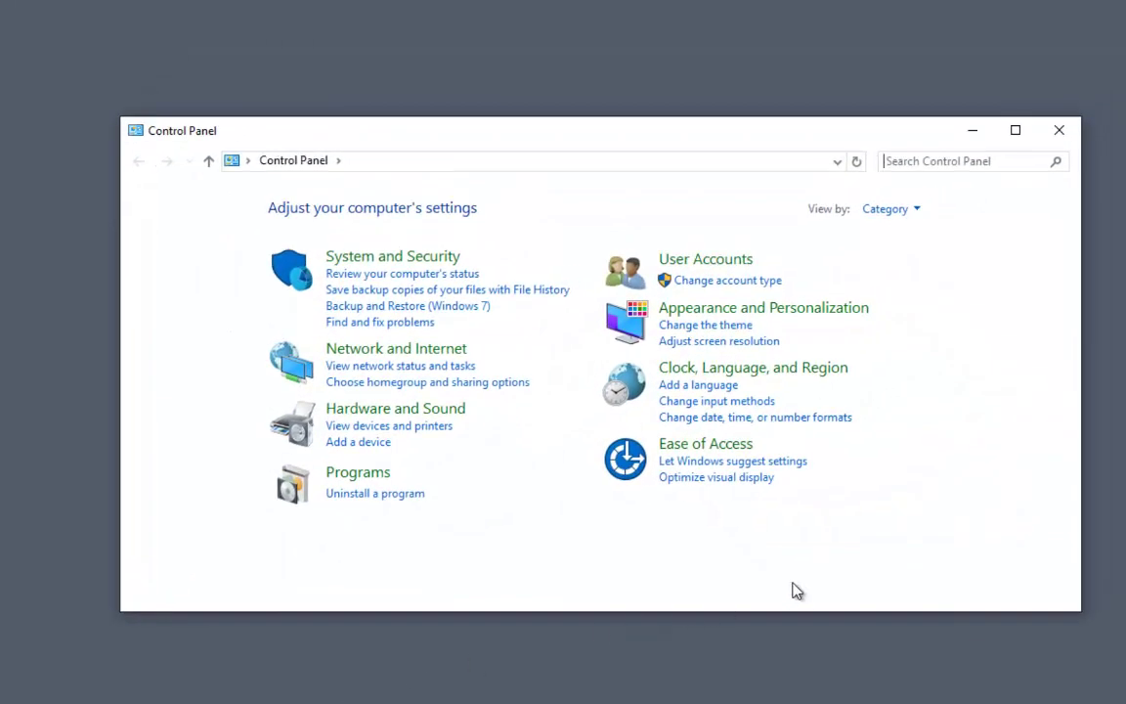
{"action": "left_click", "coordinate": [896, 211]}
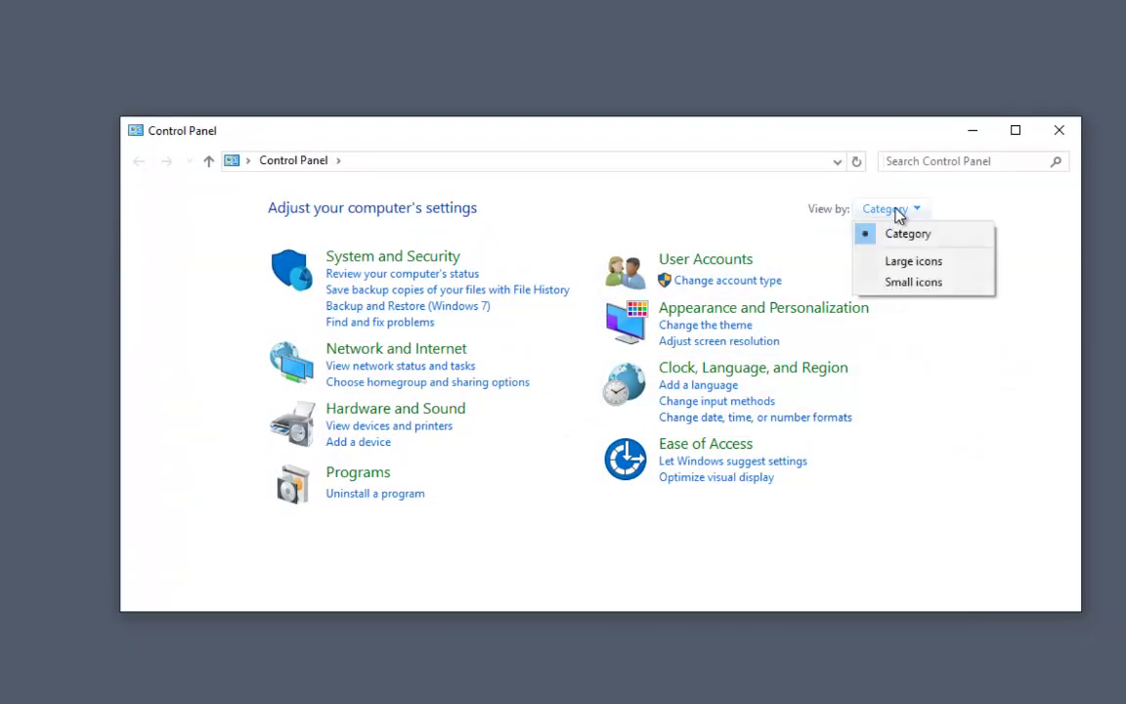
{"action": "left_click", "coordinate": [912, 284]}
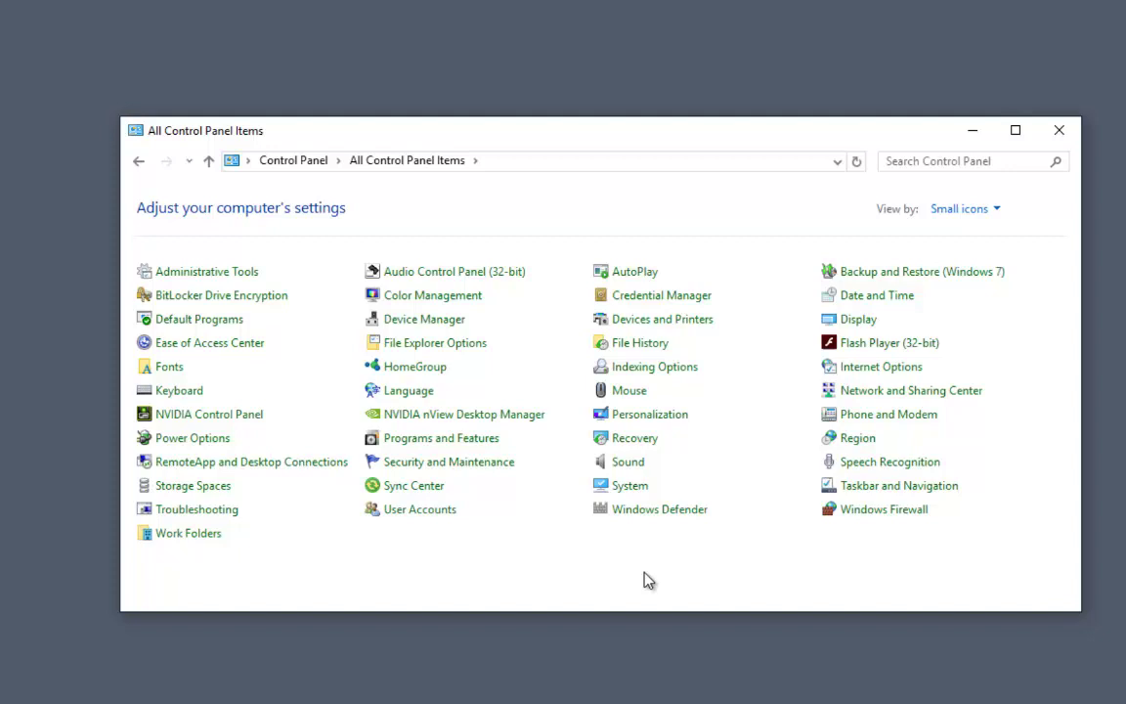
In User Accounts, lower the User Account Control slider to Never notify and confirm
{"action": "left_click", "coordinate": [414, 512]}
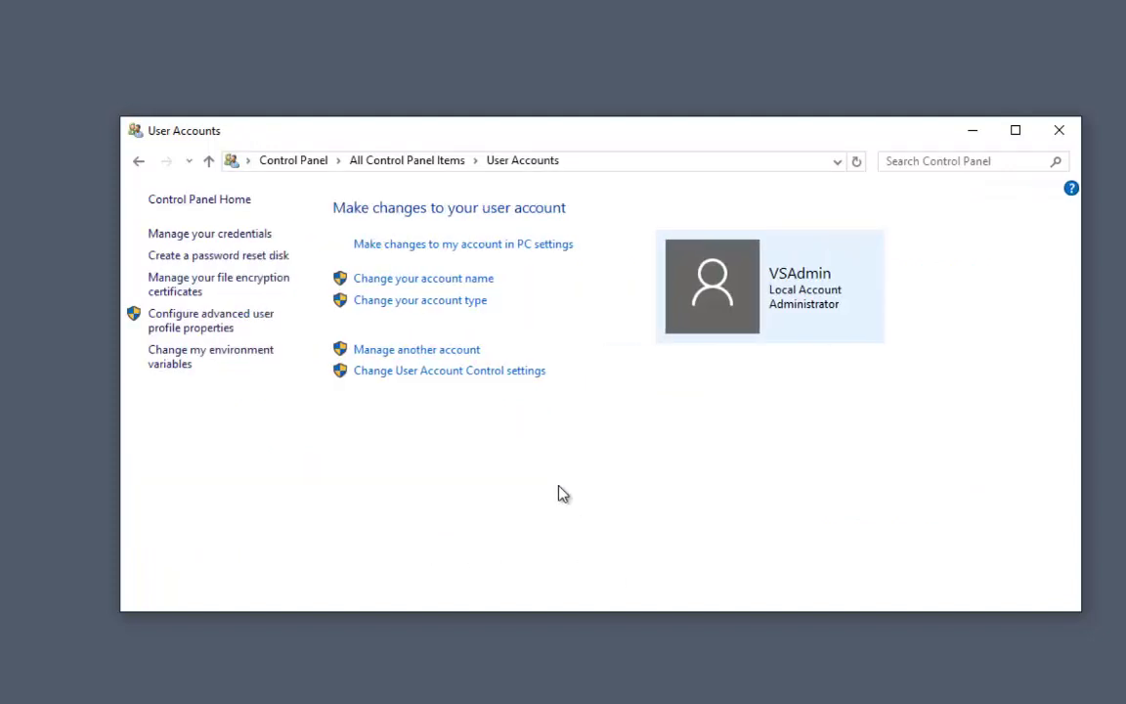
{"action": "left_click", "coordinate": [475, 377]}
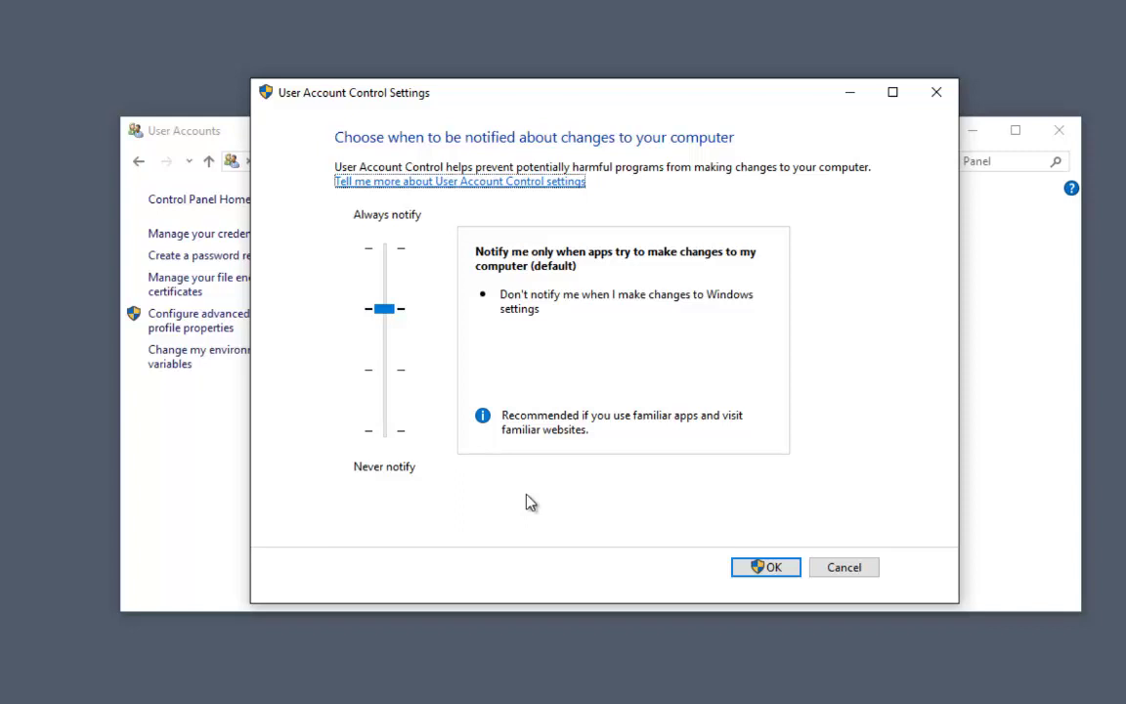
{"action": "left_click_drag", "start_coordinate": [390, 310], "coordinate": [384, 427]}
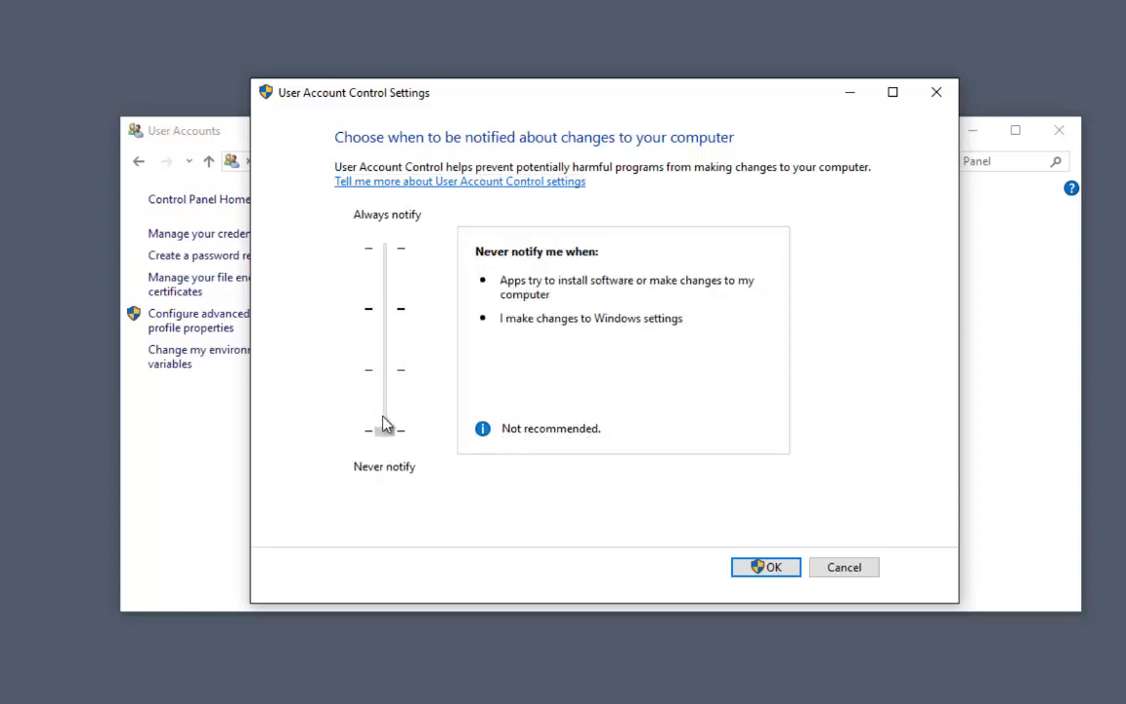
{"action": "left_click", "coordinate": [768, 569]}
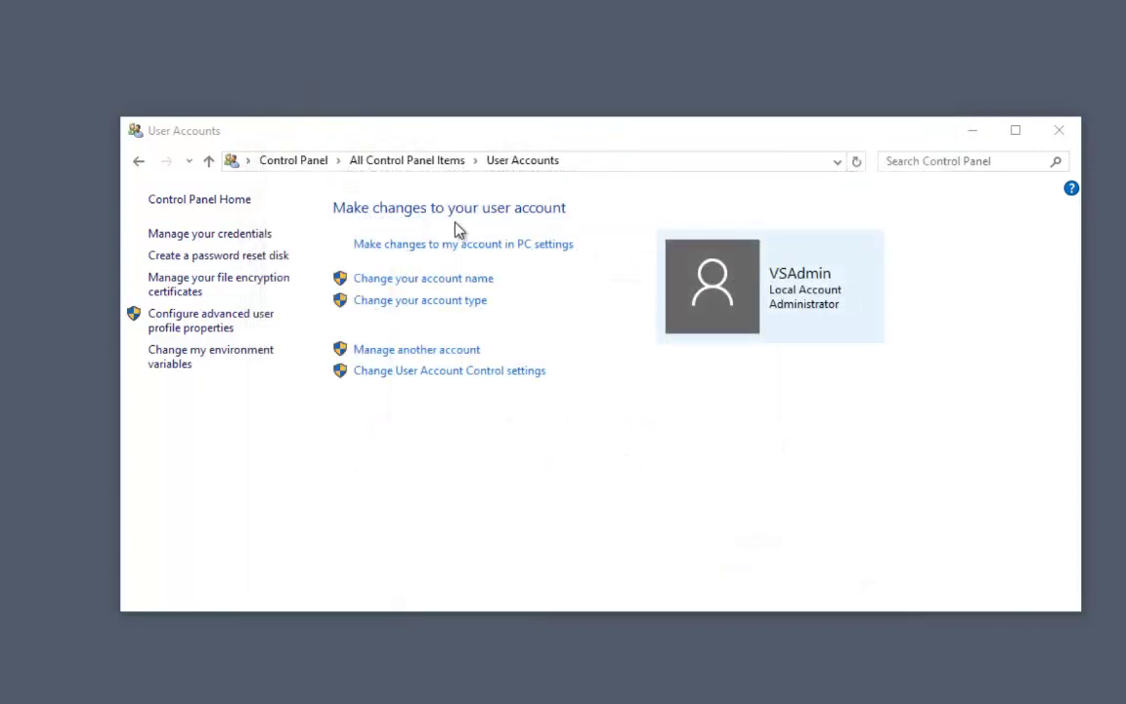
In Power Options, select the High performance plan from the additional plans and open its settings
{"action": "left_click", "coordinate": [425, 164]}
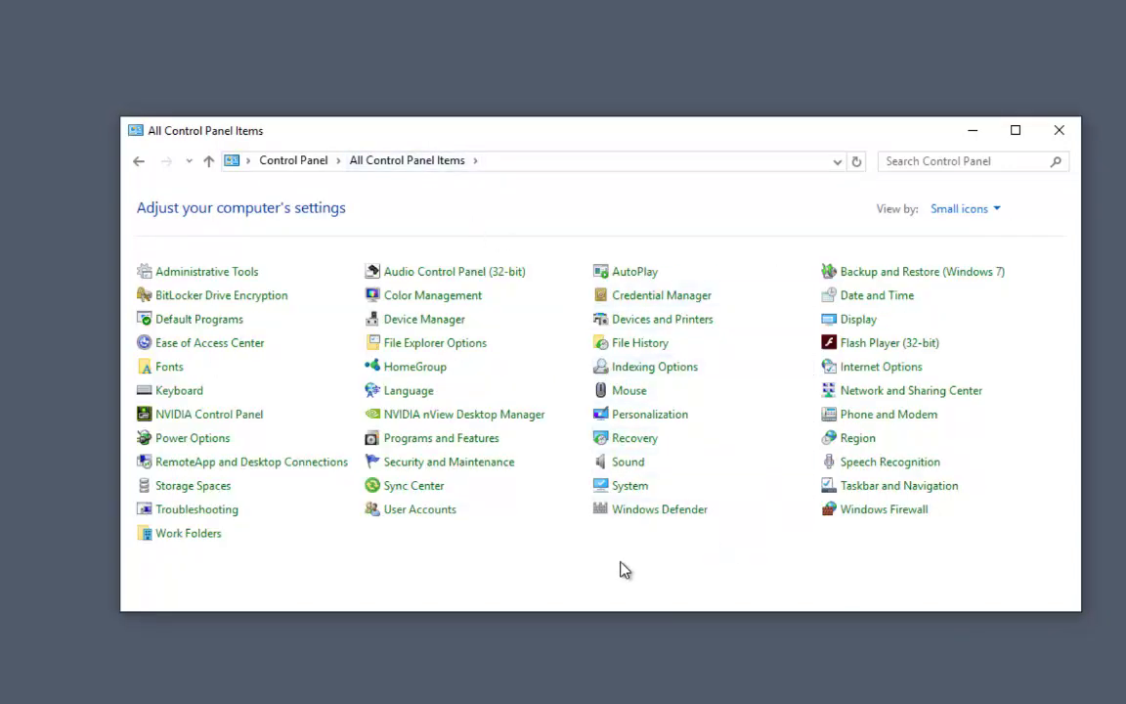
{"action": "left_click", "coordinate": [188, 441]}
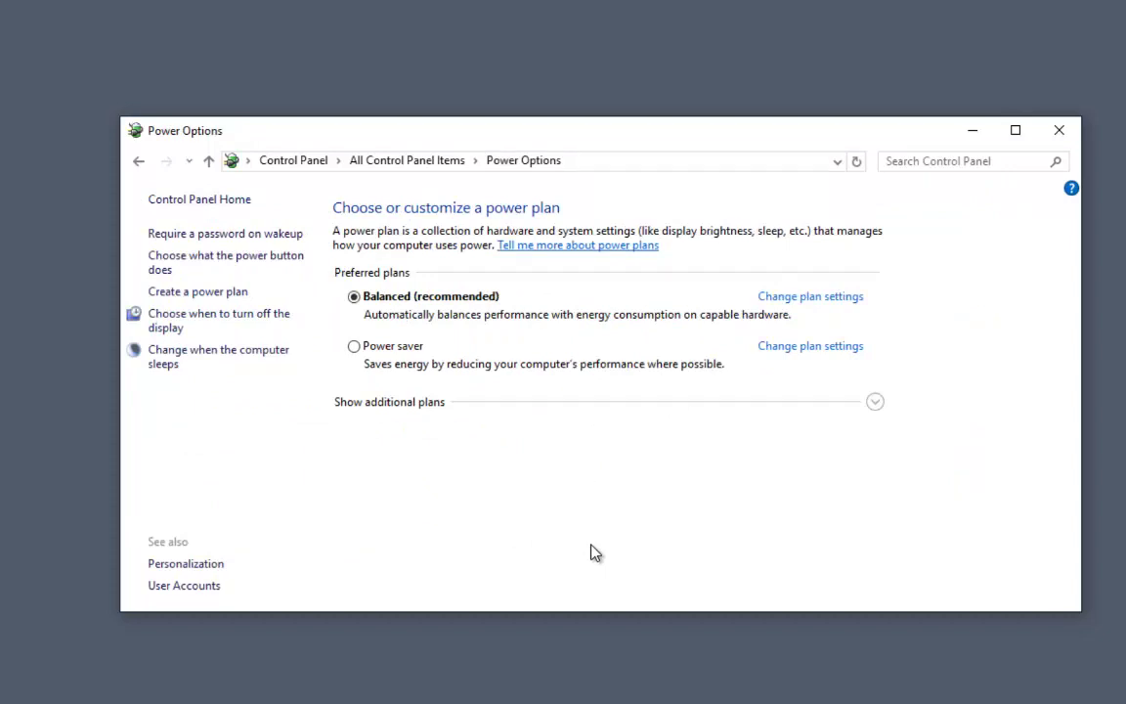
{"action": "left_click", "coordinate": [875, 402]}
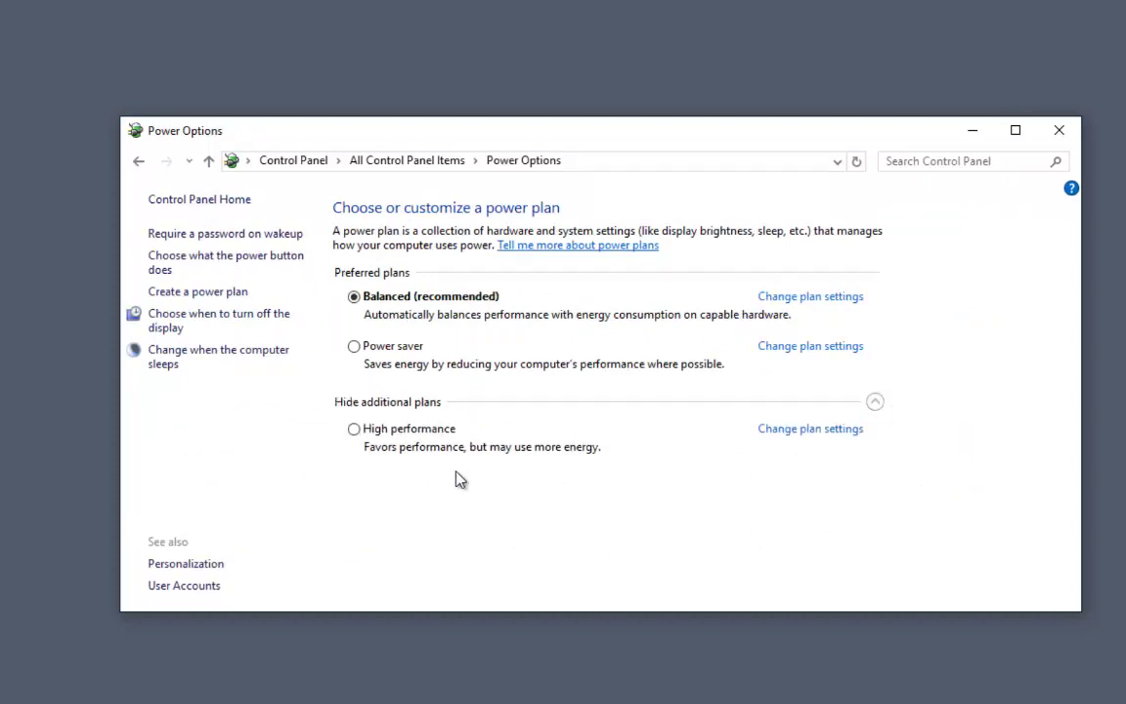
{"action": "left_click", "coordinate": [354, 432]}
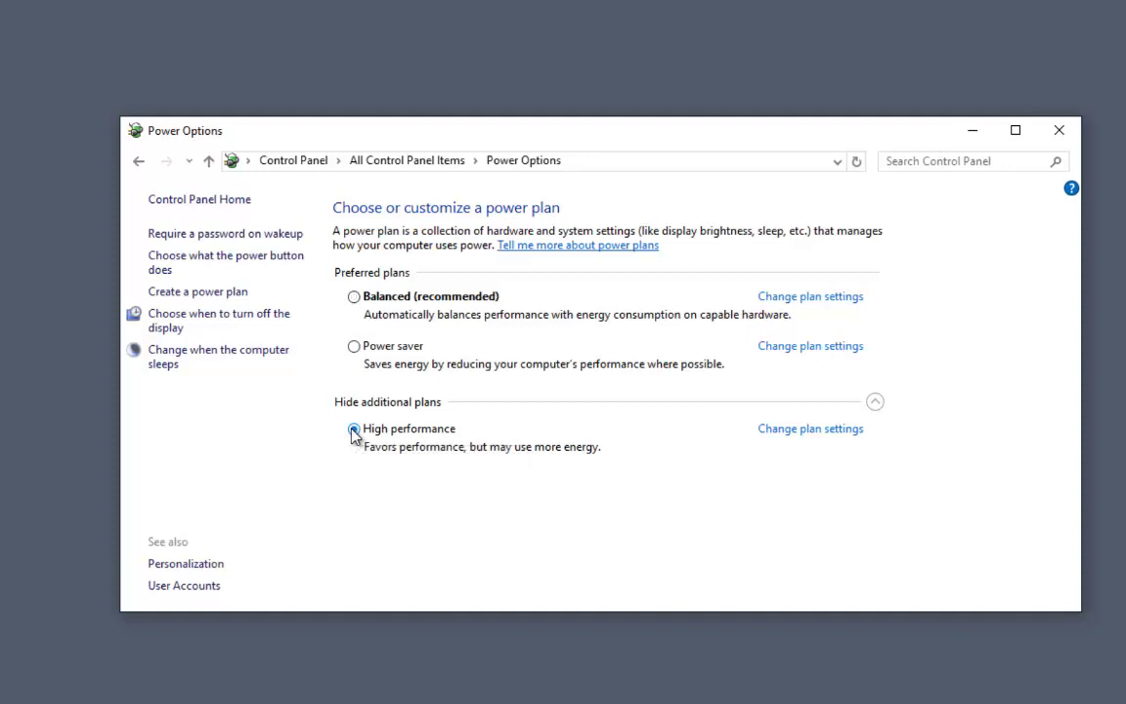
{"action": "left_click", "coordinate": [817, 430]}
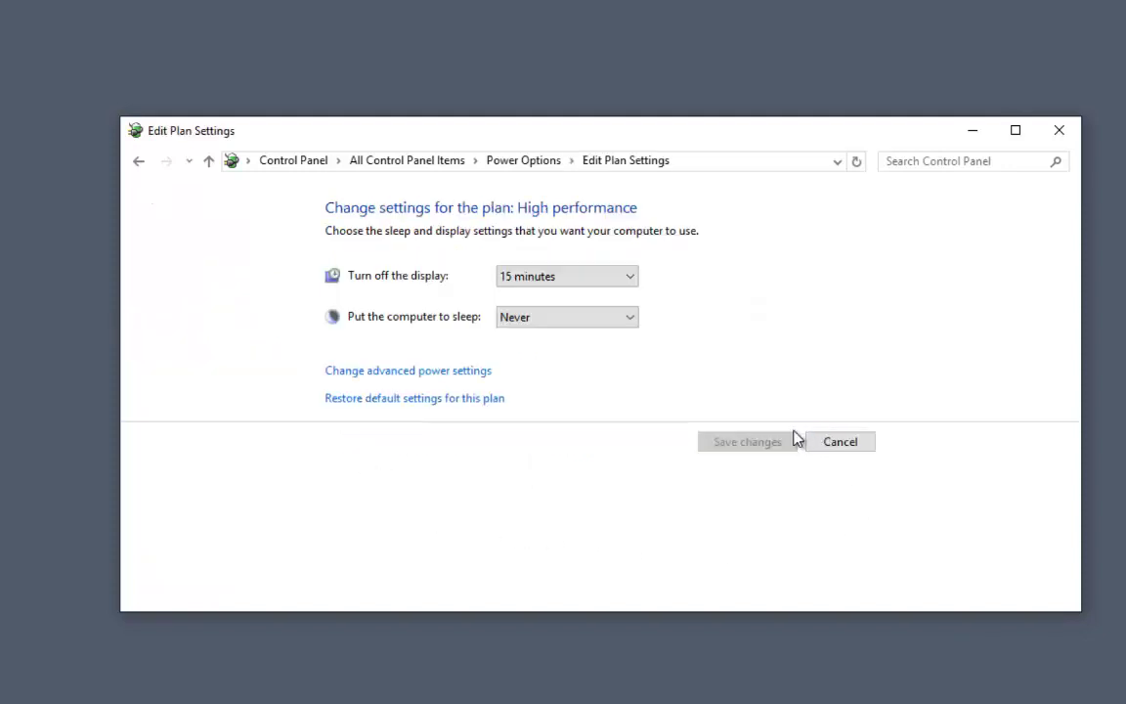
In advanced power settings, set Hard disk > Turn off hard disk after to Never
{"action": "left_click", "coordinate": [394, 371]}
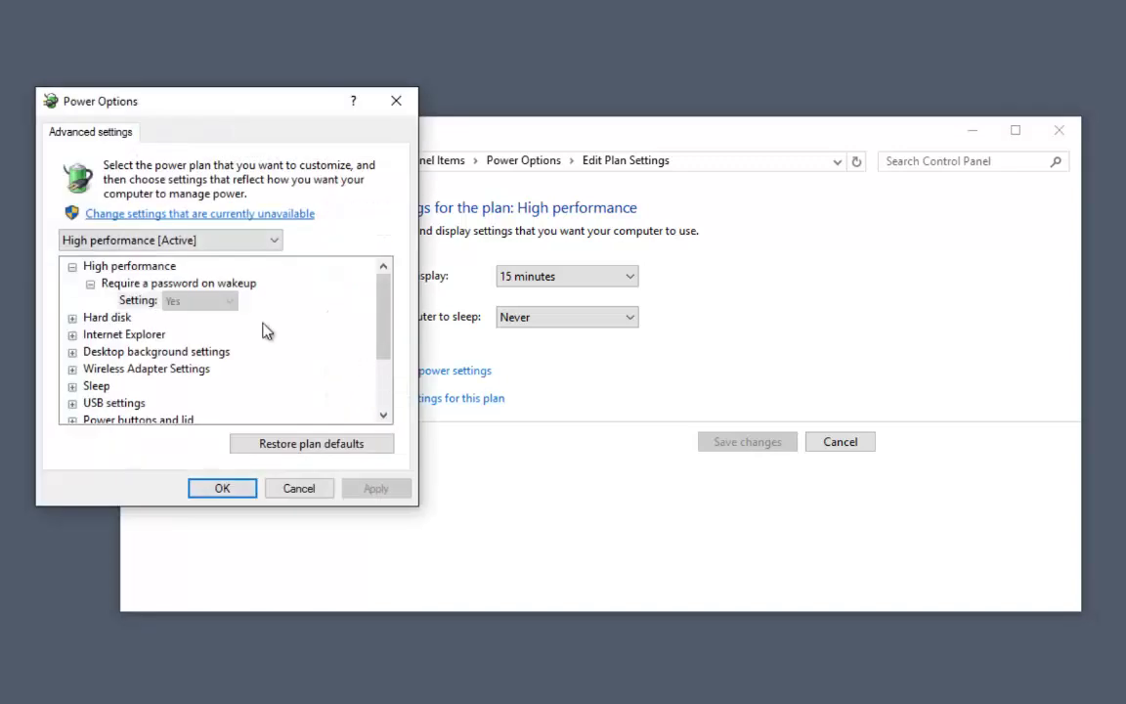
{"action": "left_click", "coordinate": [71, 318]}
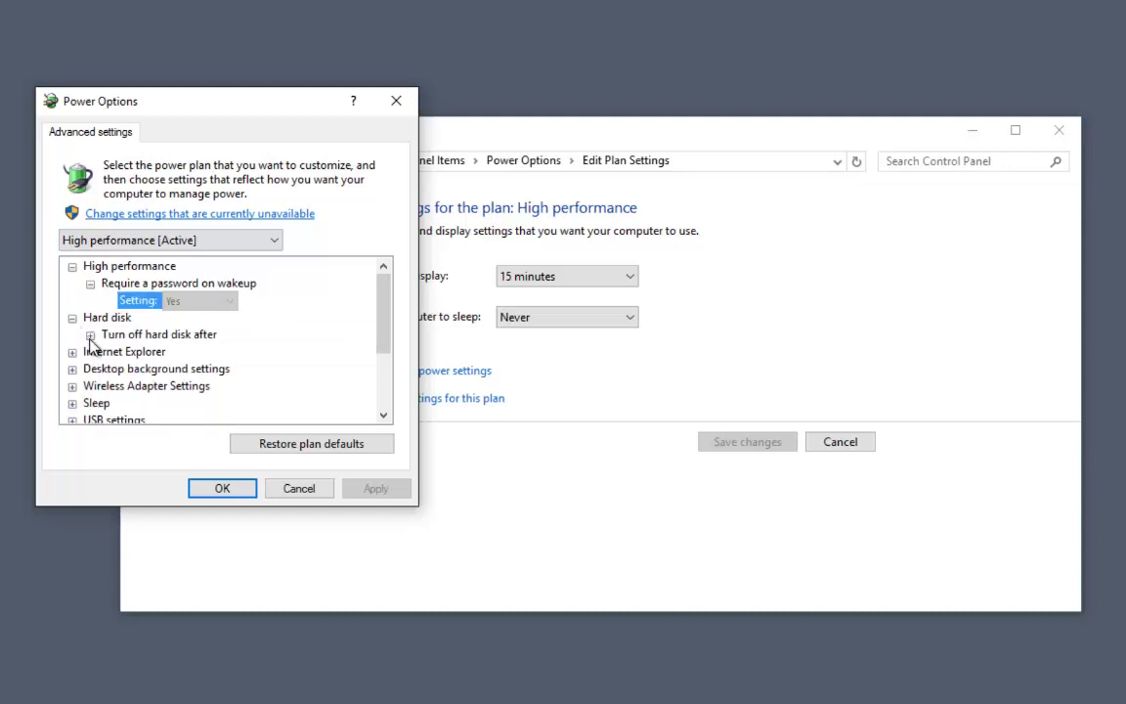
{"action": "left_click", "coordinate": [90, 336]}
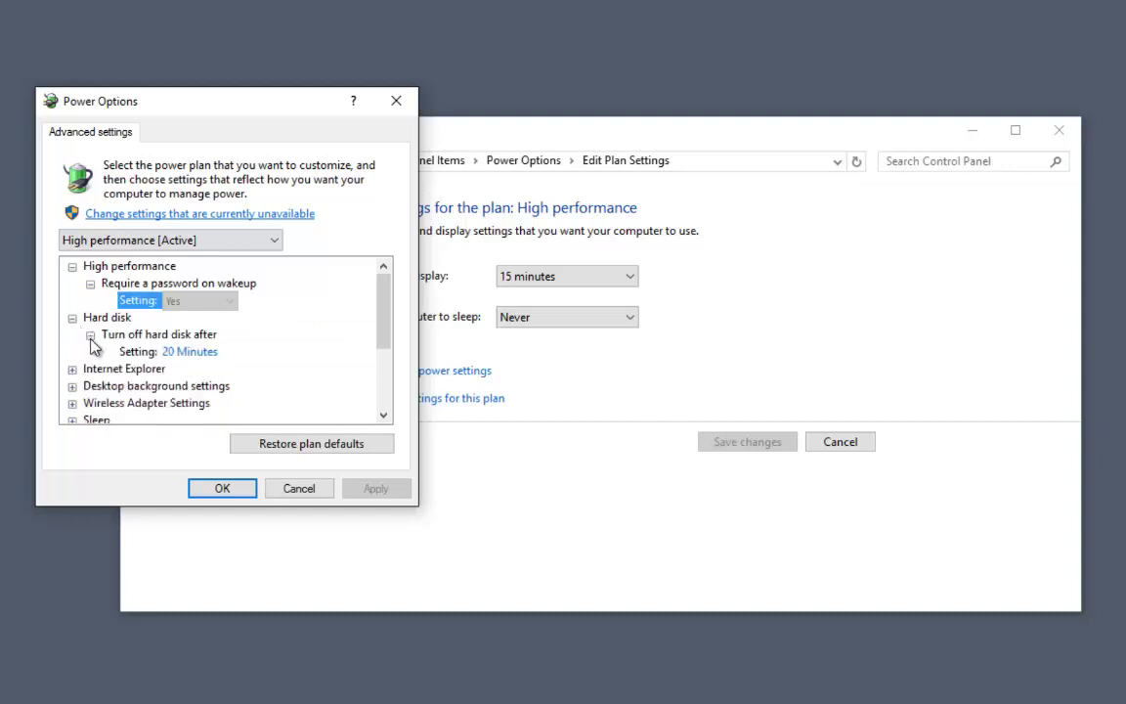
{"action": "left_click", "coordinate": [205, 357]}
{"action": "left_click", "coordinate": [199, 354]}
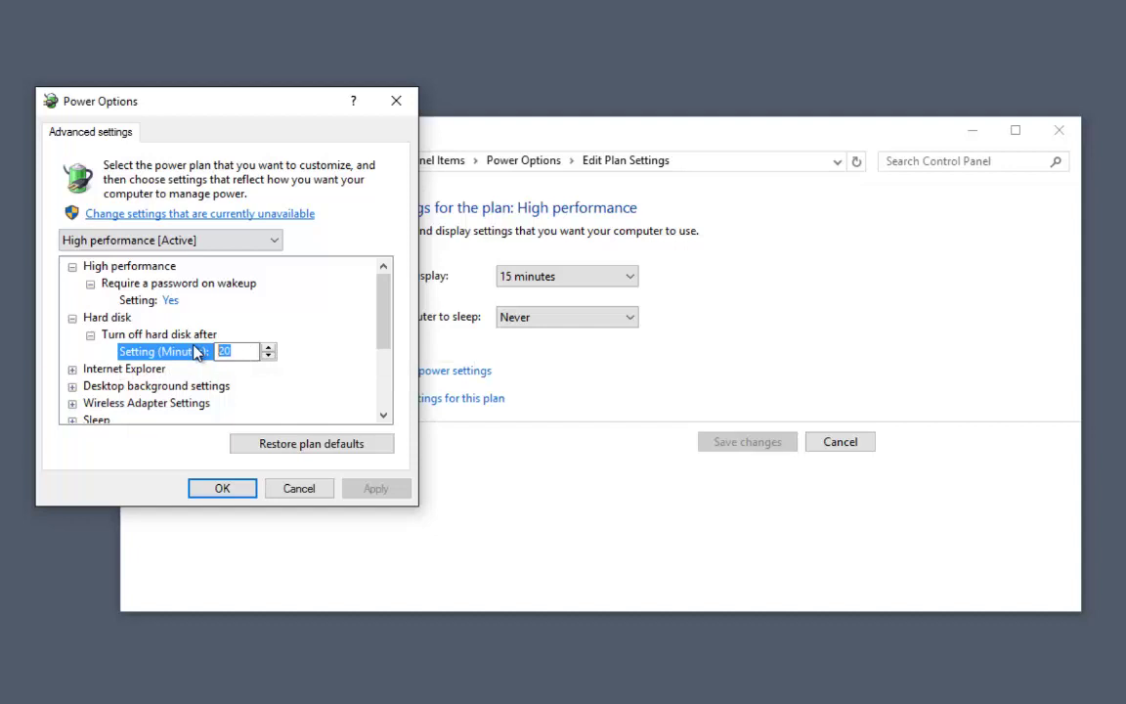
{"action": "type", "text": "1"}
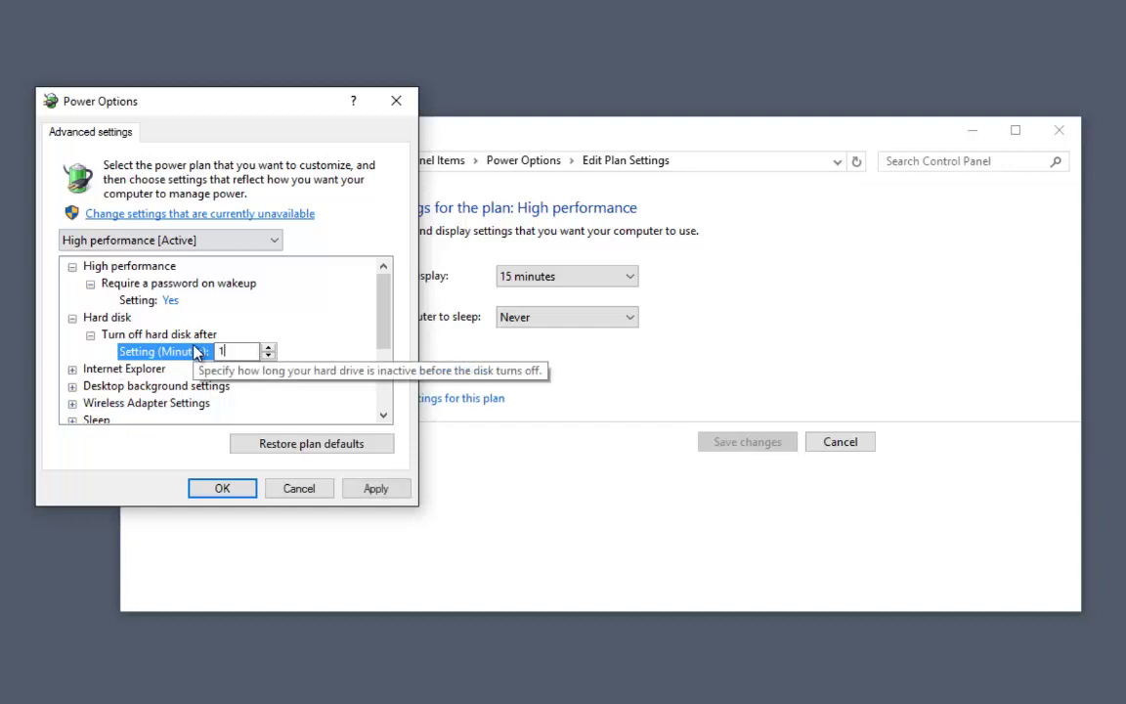
{"action": "left_click", "coordinate": [270, 356]}
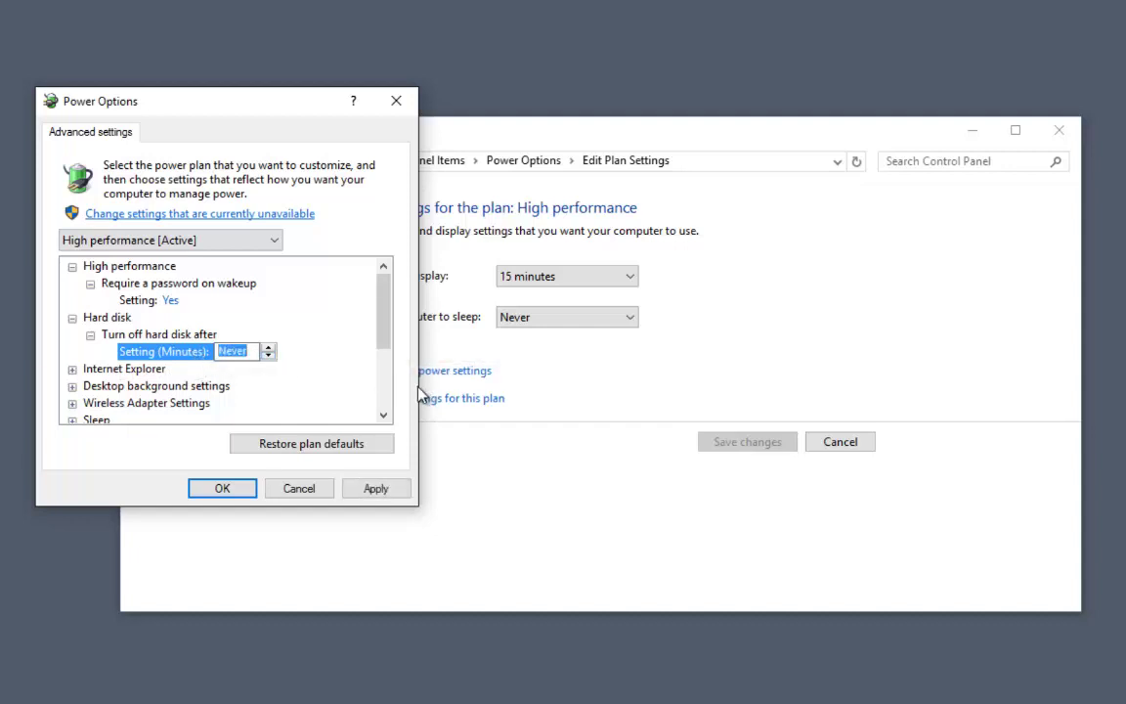
Set USB settings > USB selective suspend setting to Disabled and save the advanced settings
{"action": "scroll", "coordinate": [384, 390], "scroll_direction": "down", "scroll_amount": 3}
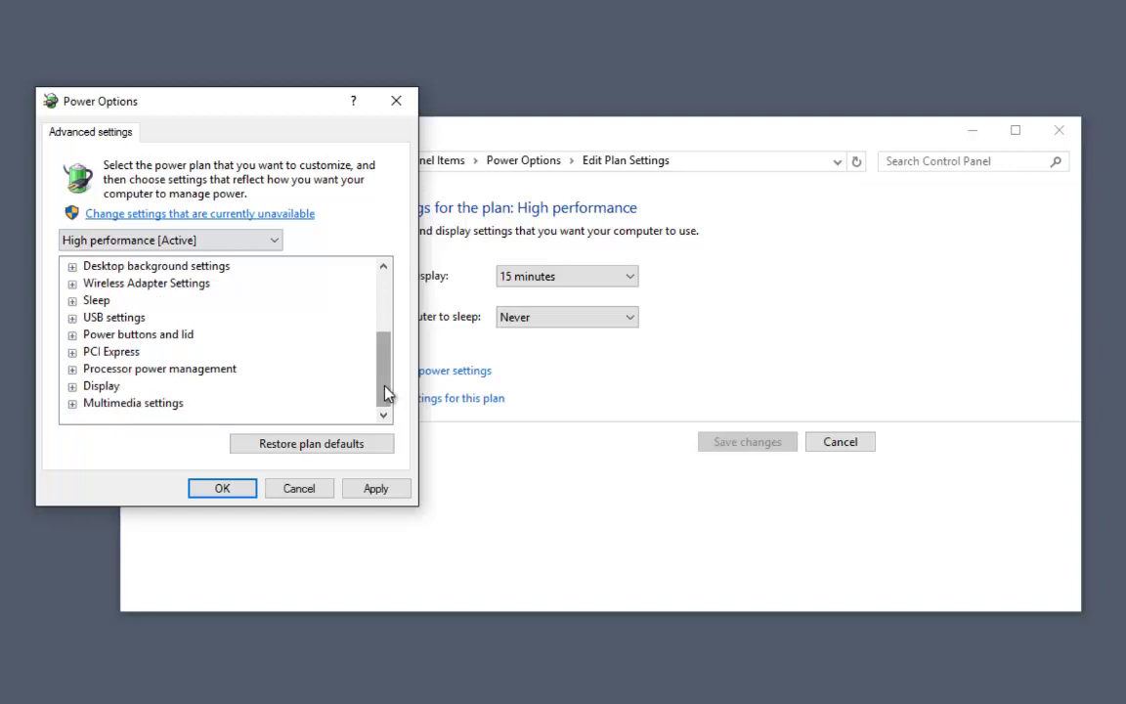
{"action": "left_click", "coordinate": [72, 318]}
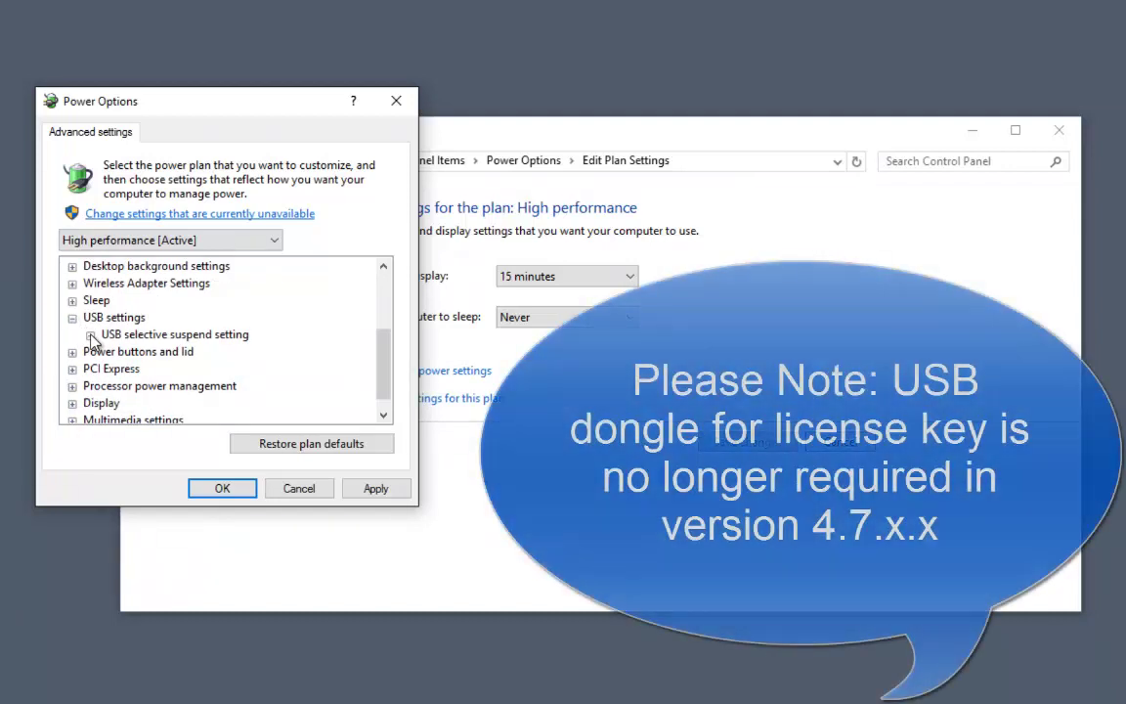
{"action": "left_click", "coordinate": [90, 335]}
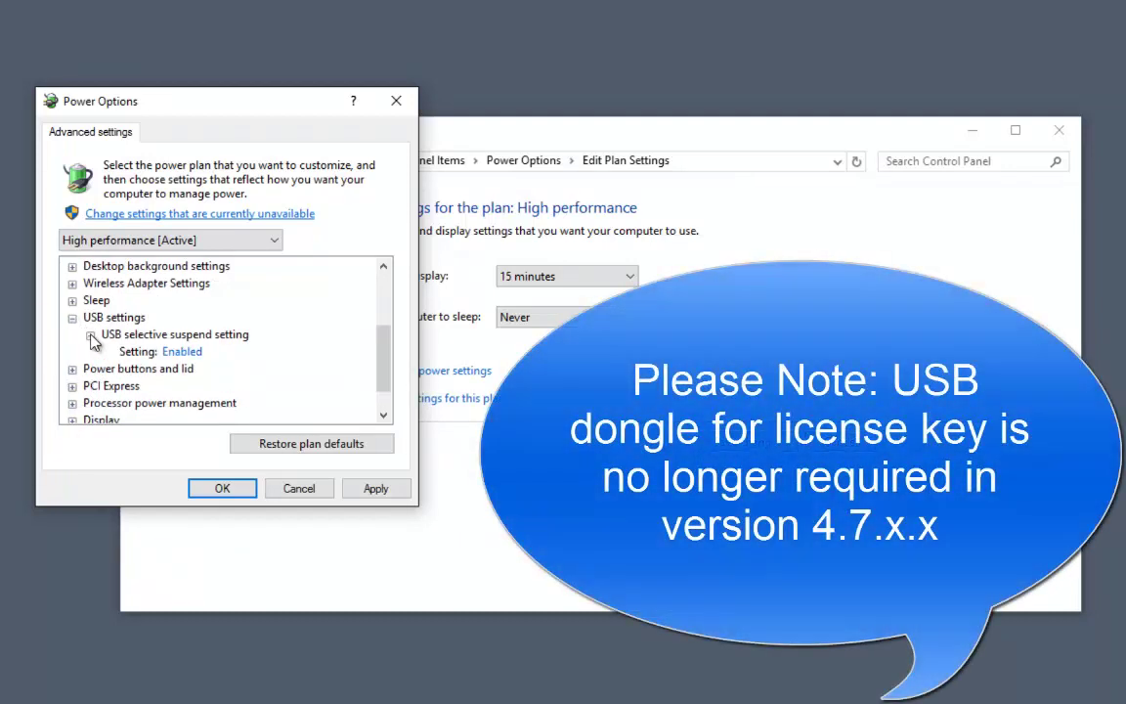
{"action": "left_click", "coordinate": [191, 357]}
{"action": "left_click", "coordinate": [194, 354]}
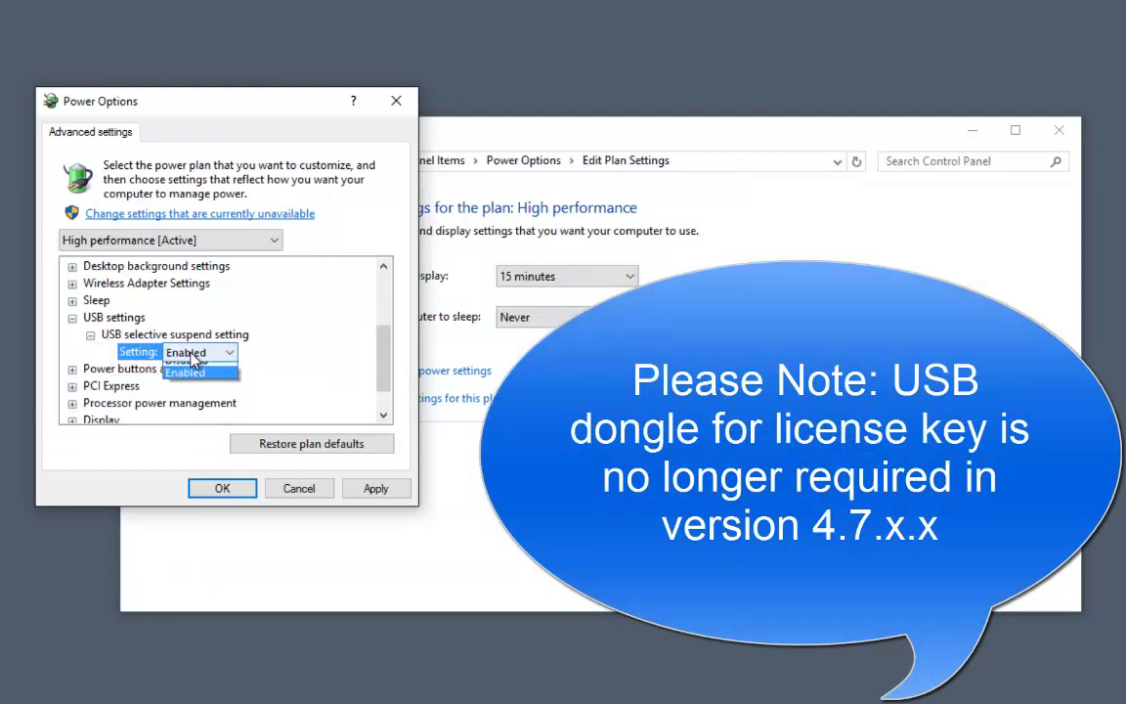
{"action": "left_click", "coordinate": [193, 372]}
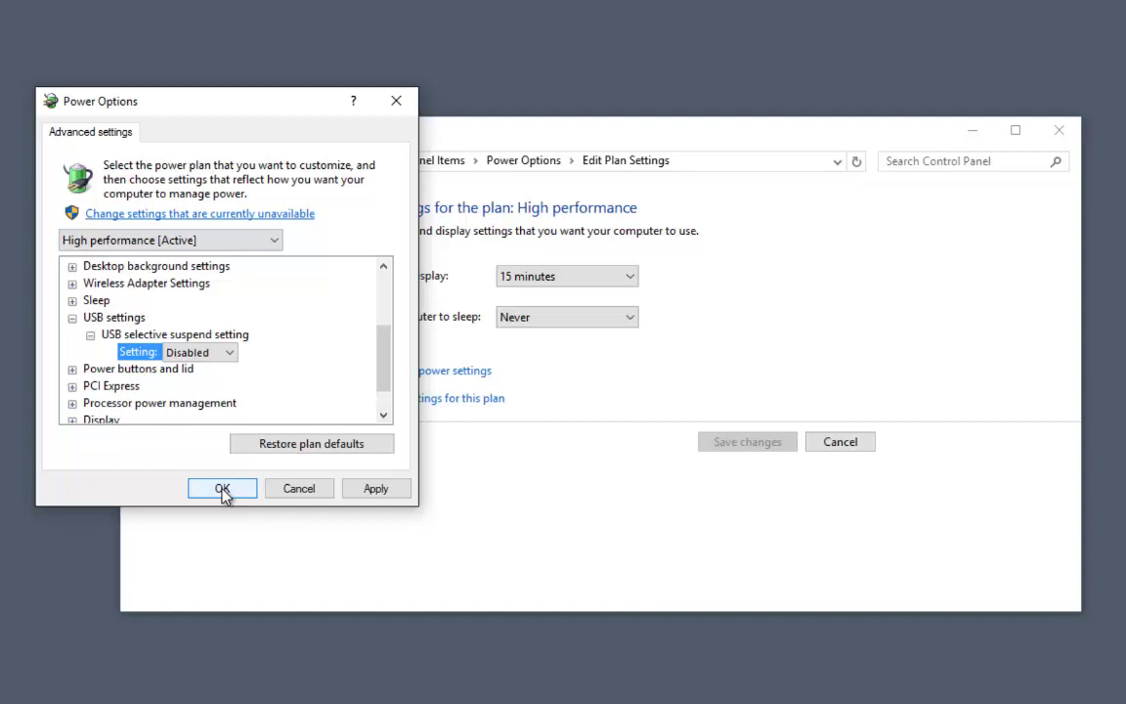
{"action": "left_click", "coordinate": [222, 488]}
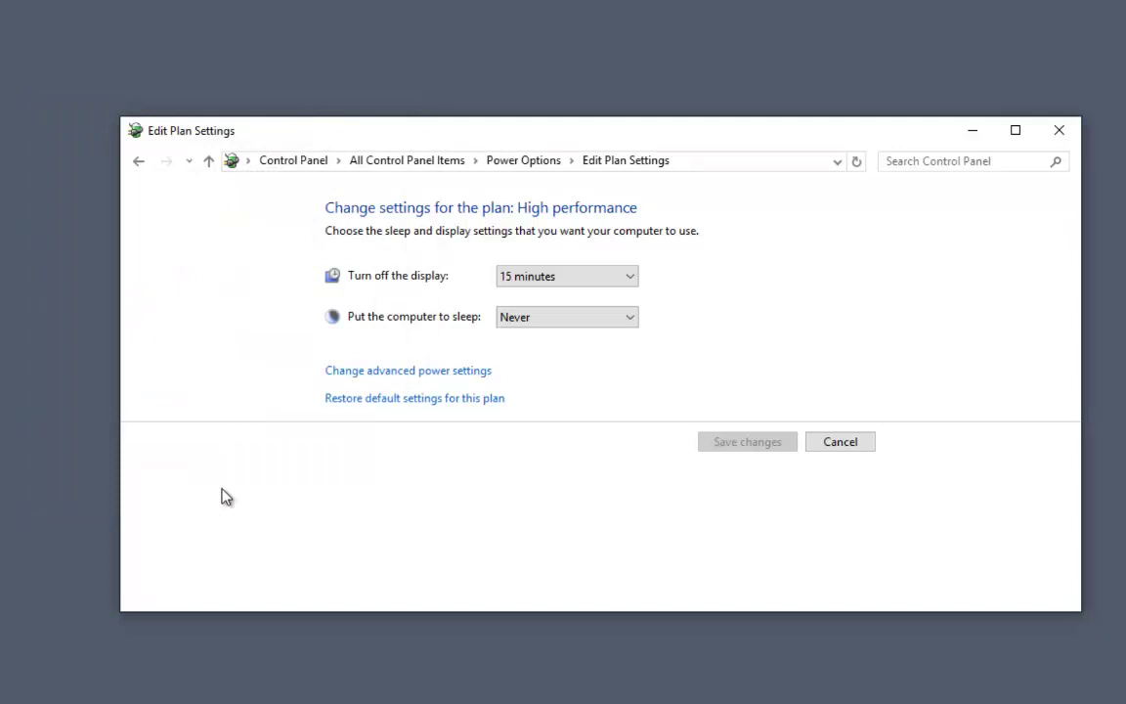
In File Explorer Options' View tab, show hidden files, stop hiding empty drives and known extensions, and save
{"action": "left_click", "coordinate": [401, 162]}
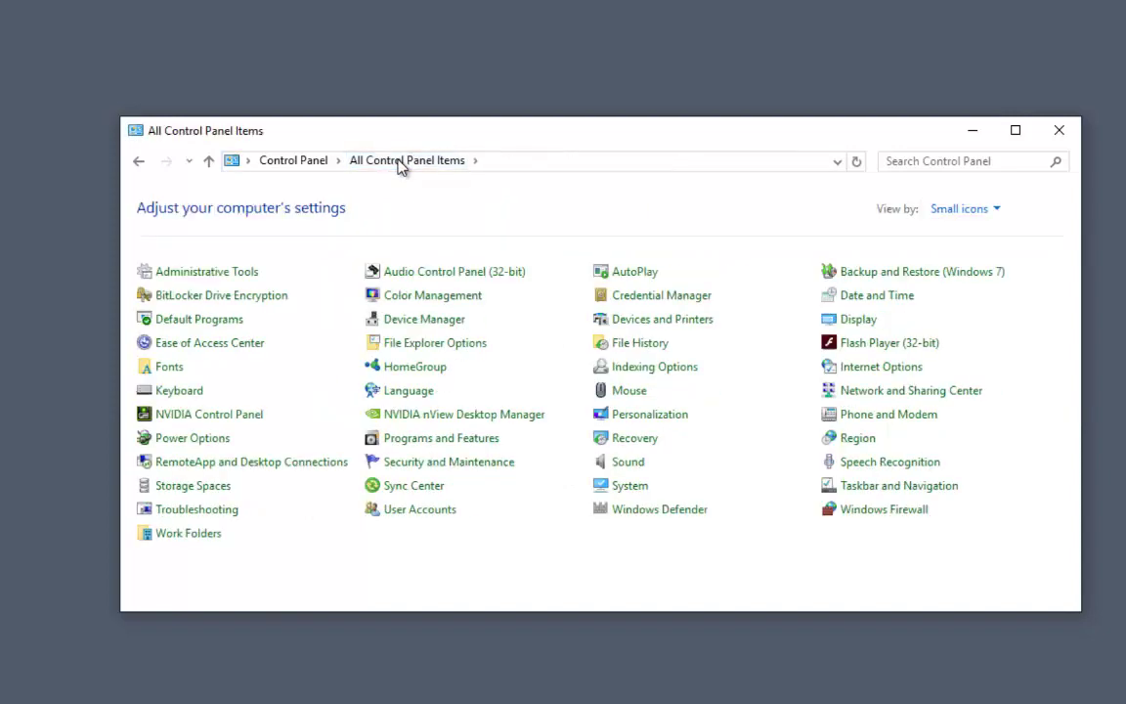
{"action": "left_click", "coordinate": [420, 344]}
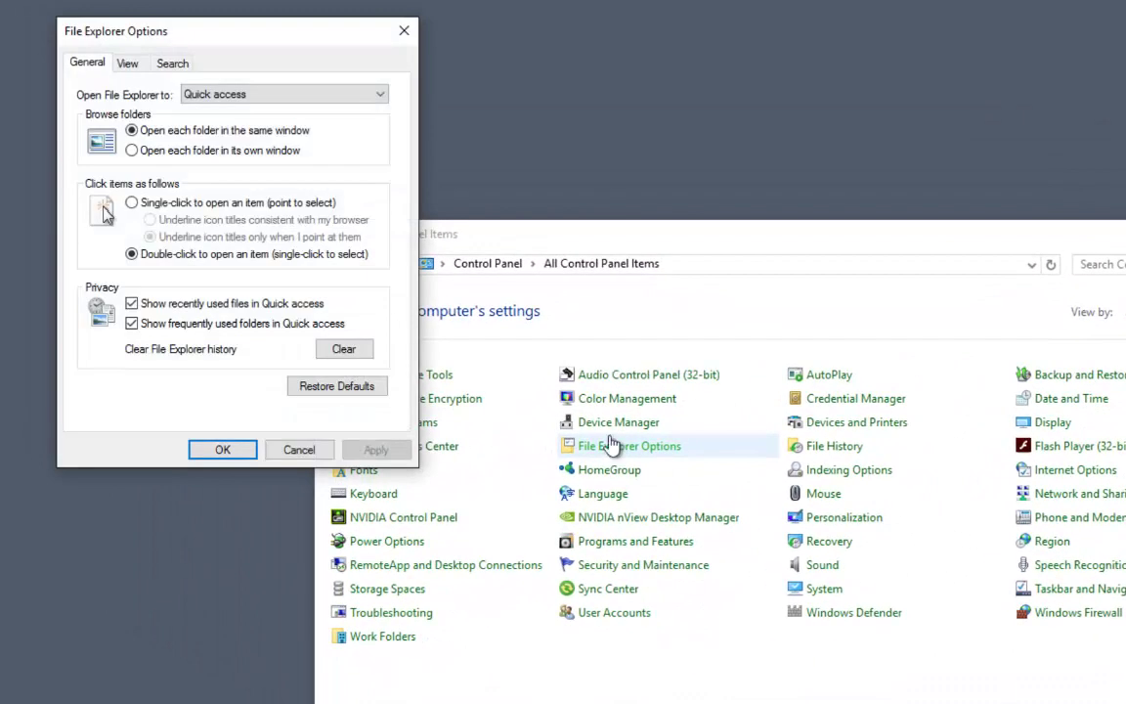
{"action": "left_click", "coordinate": [127, 64]}
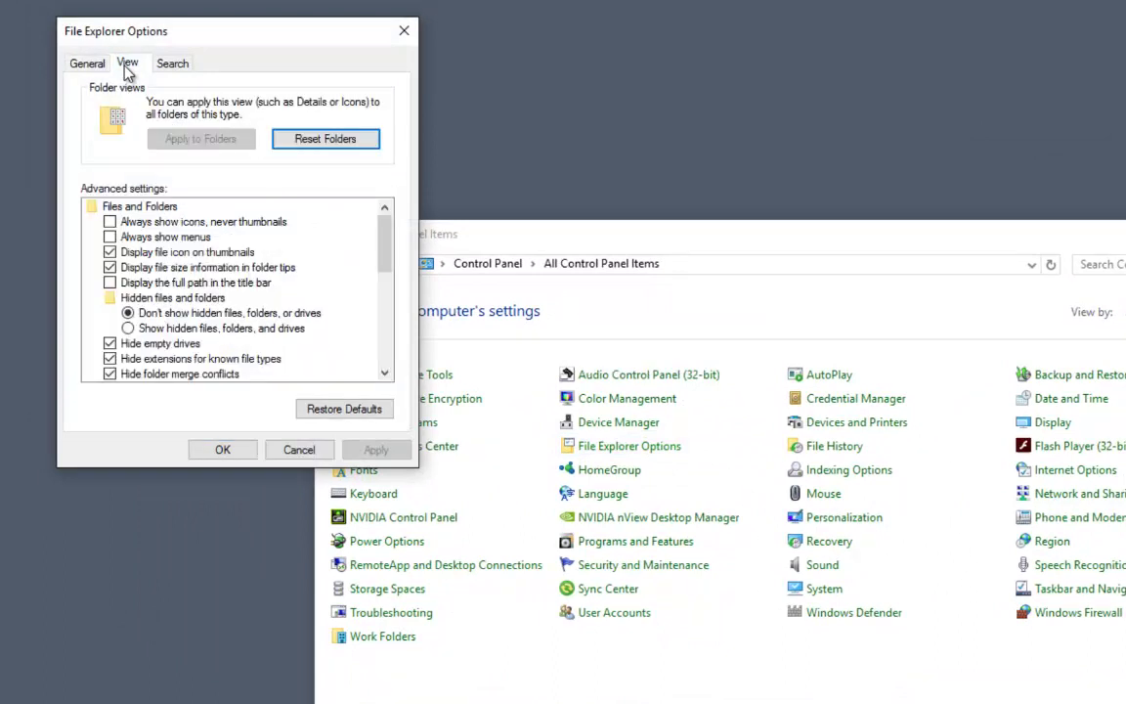
{"action": "left_click", "coordinate": [129, 329]}
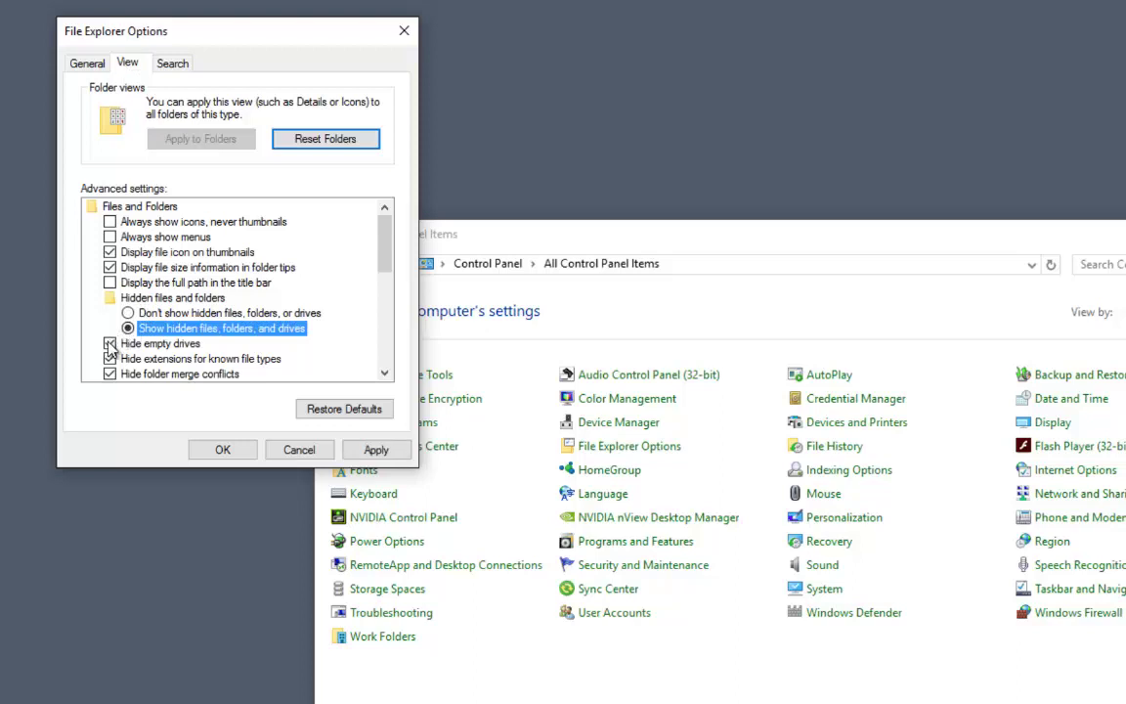
{"action": "left_click", "coordinate": [110, 344]}
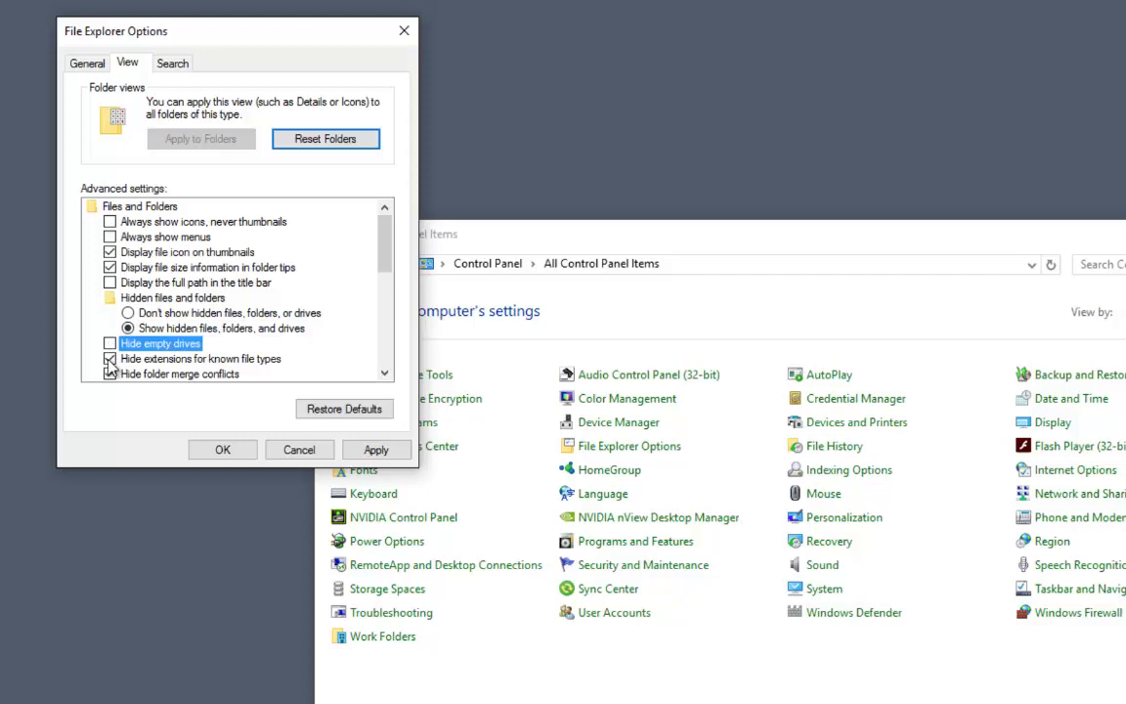
{"action": "left_click", "coordinate": [110, 360]}
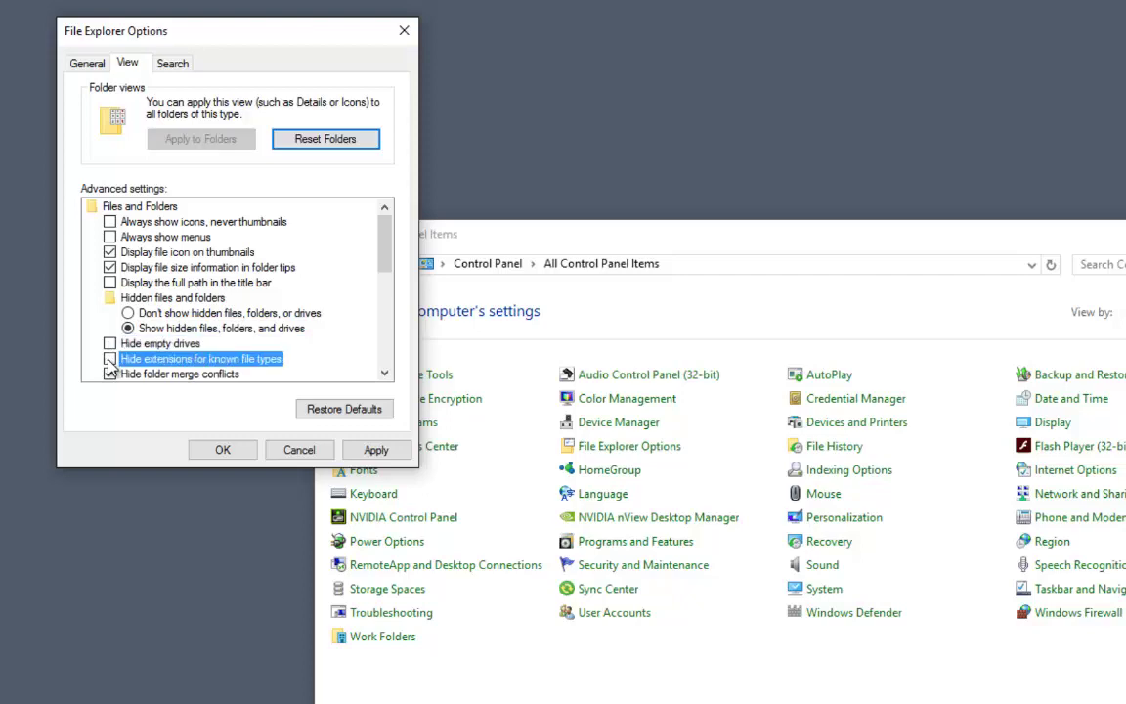
{"action": "left_click", "coordinate": [207, 449]}
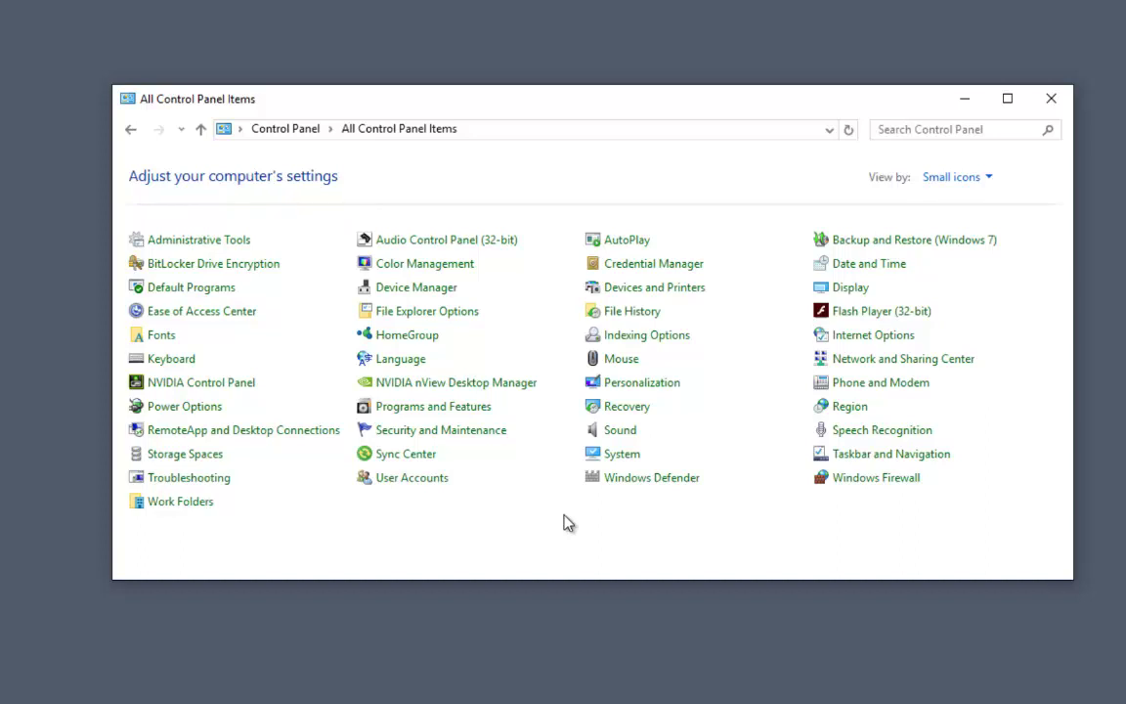
Turn off Windows Firewall for private and public networks, then go back to All Control Panel Items
{"action": "left_click", "coordinate": [869, 483]}
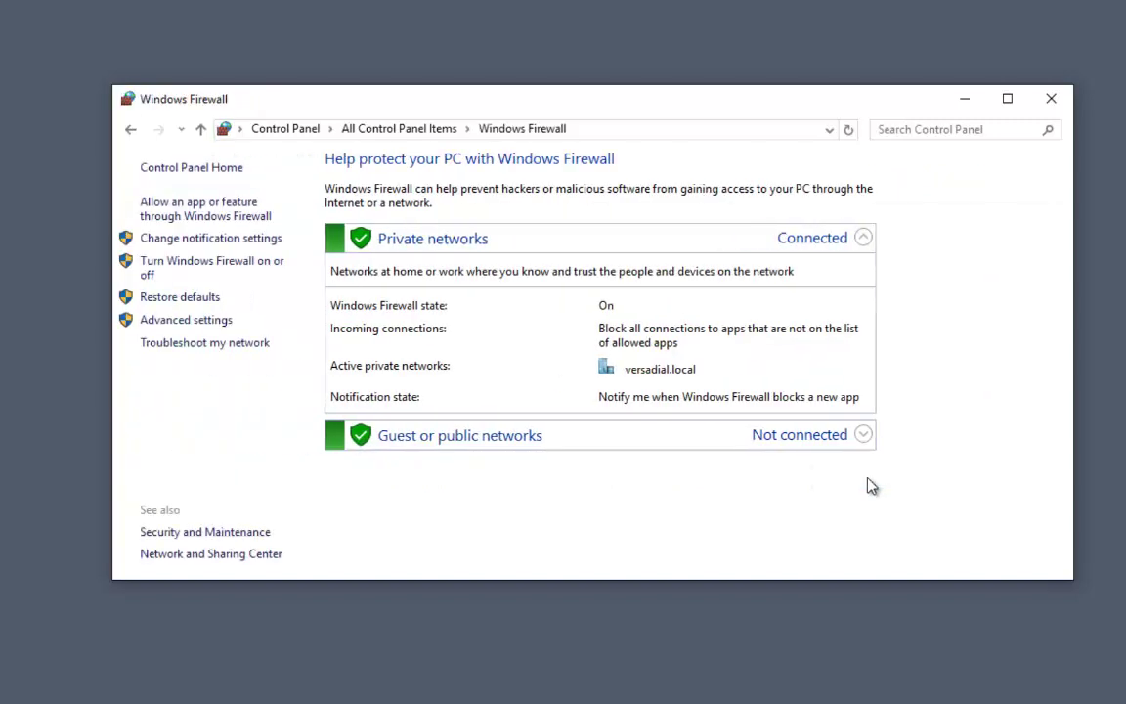
{"action": "left_click", "coordinate": [213, 270]}
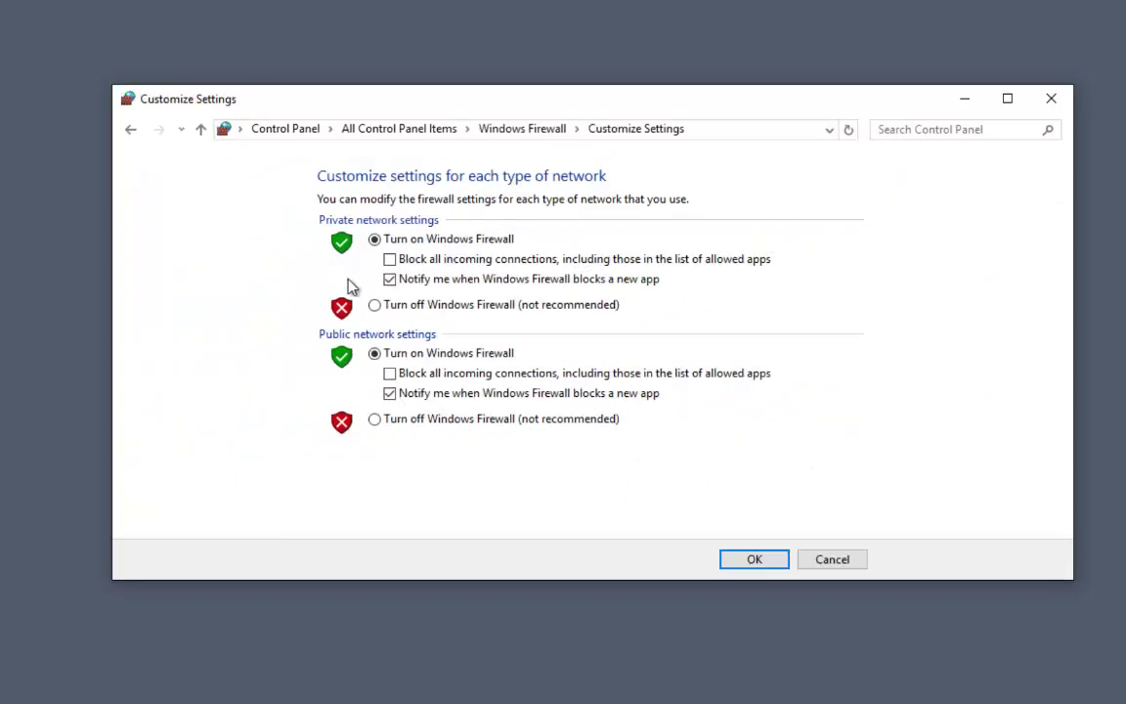
{"action": "left_click", "coordinate": [377, 307]}
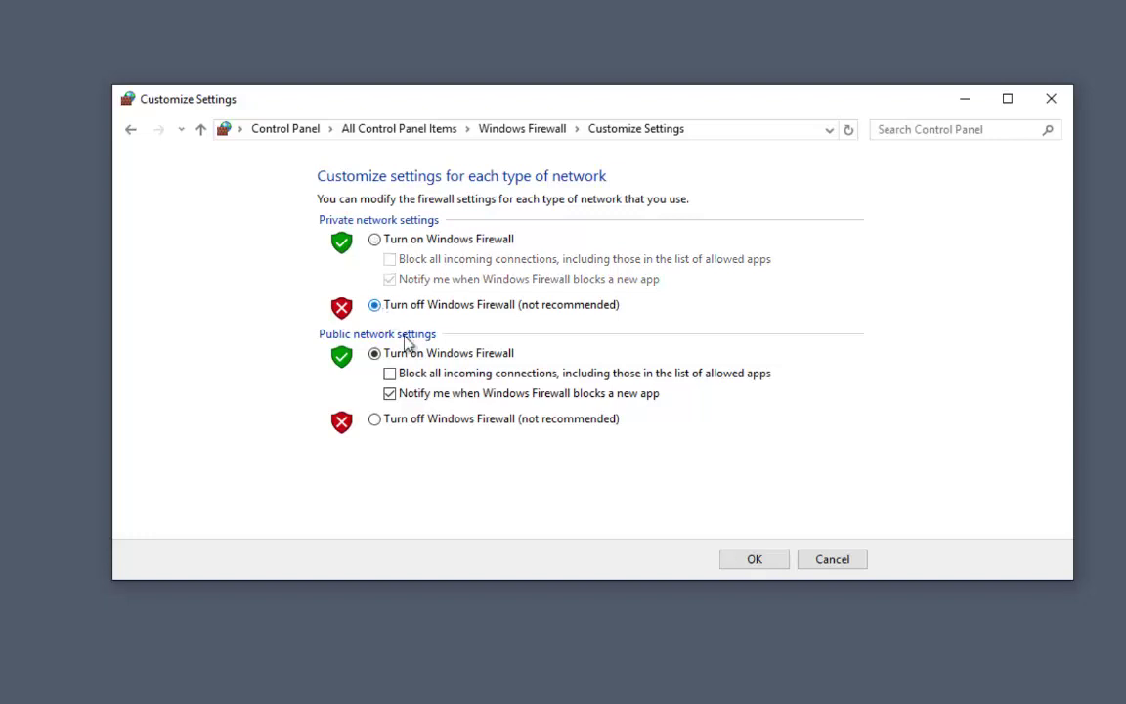
{"action": "left_click", "coordinate": [374, 420]}
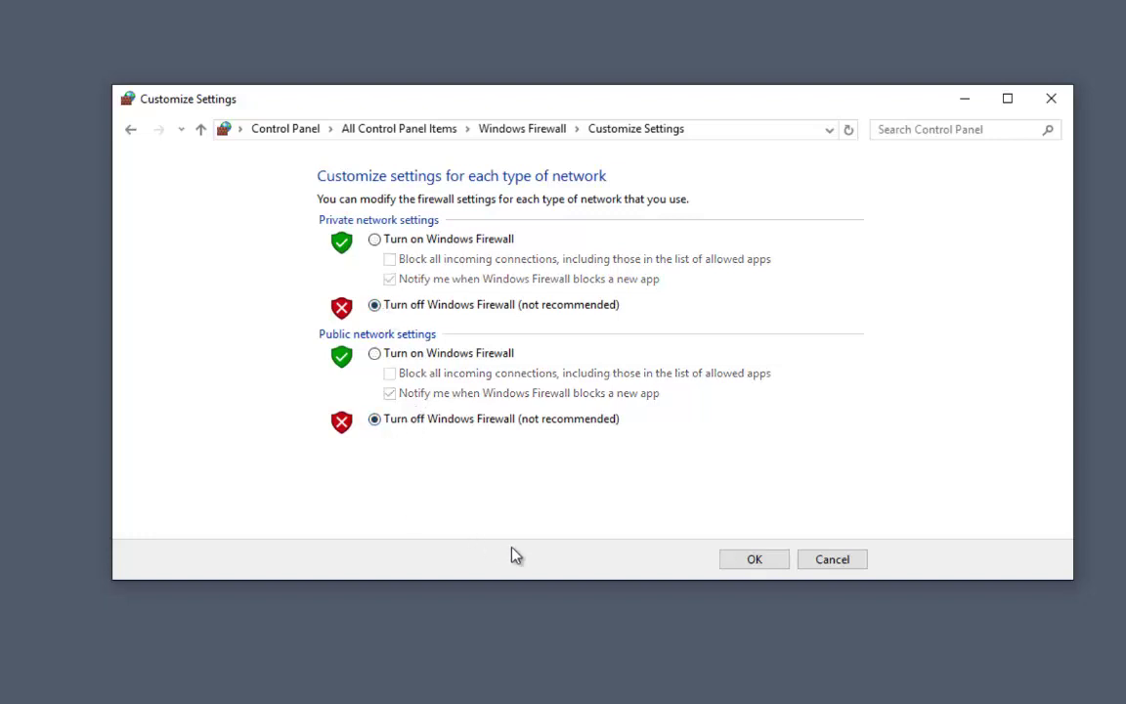
{"action": "left_click", "coordinate": [752, 561]}
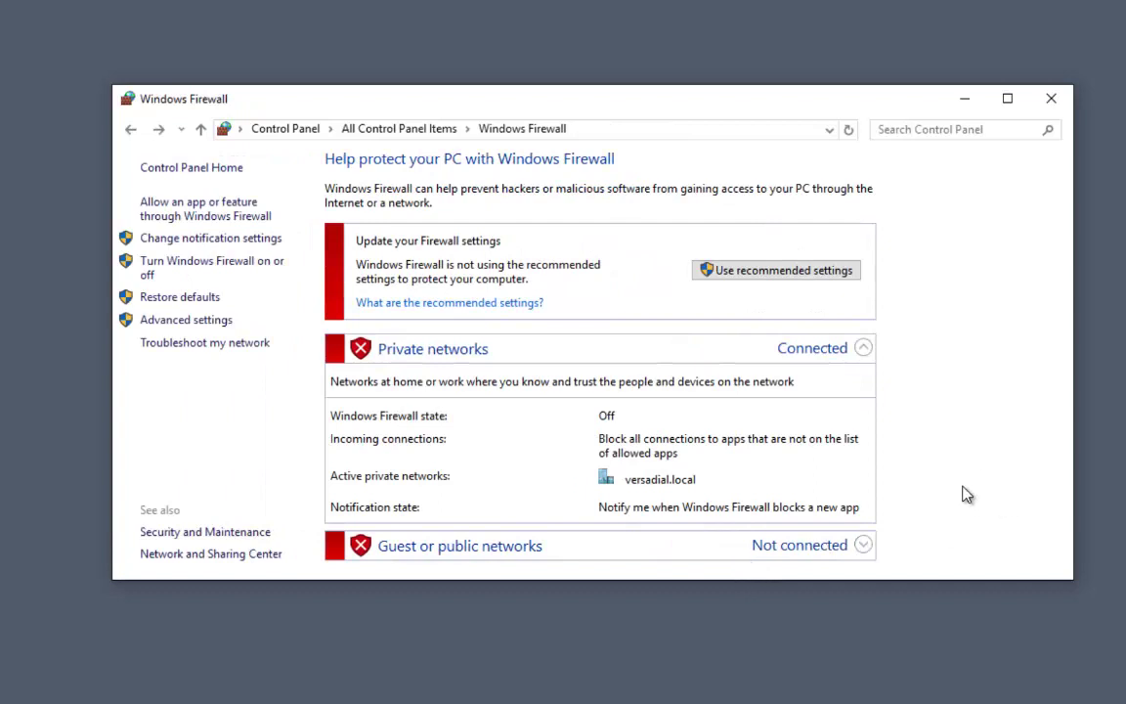
{"action": "left_click", "coordinate": [409, 130]}
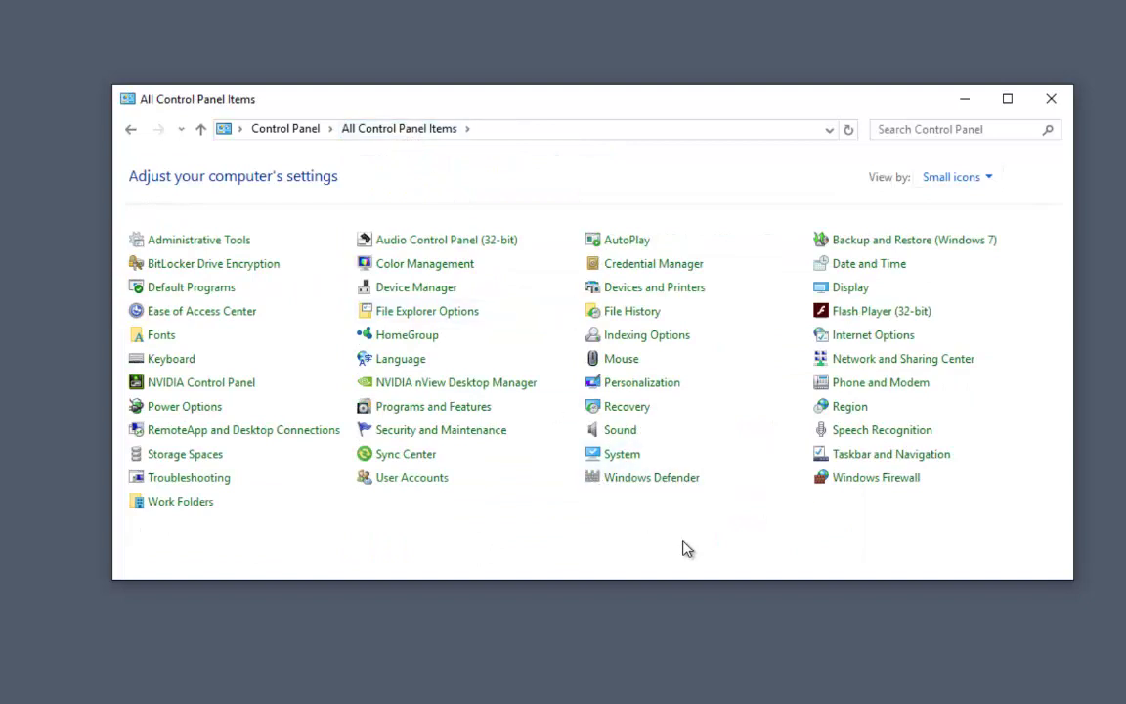